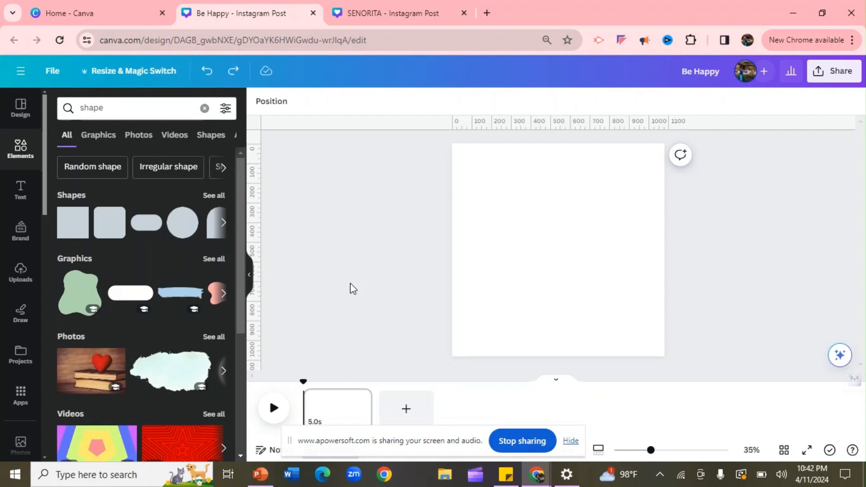
Step: Add a square shape, stretch it to cover the page except for a narrow white border, and fill it black
{"action": "left_click", "coordinate": [74, 234]}
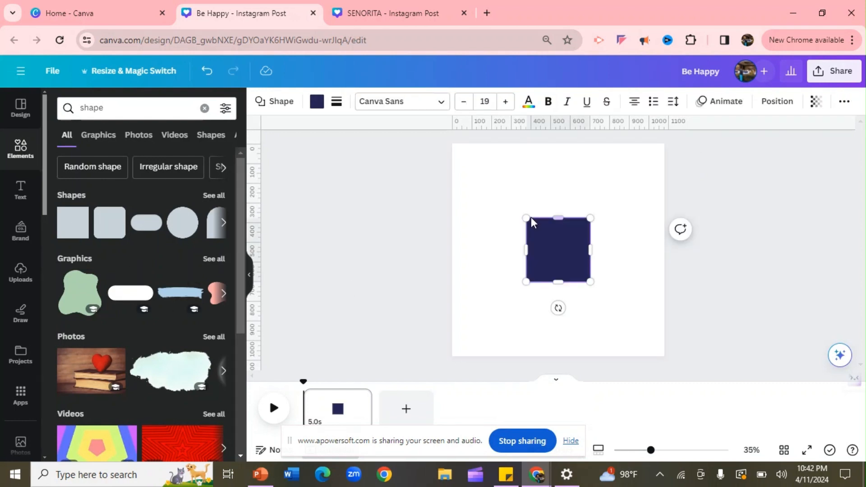
{"action": "left_click_drag", "start_coordinate": [527, 218], "coordinate": [461, 206]}
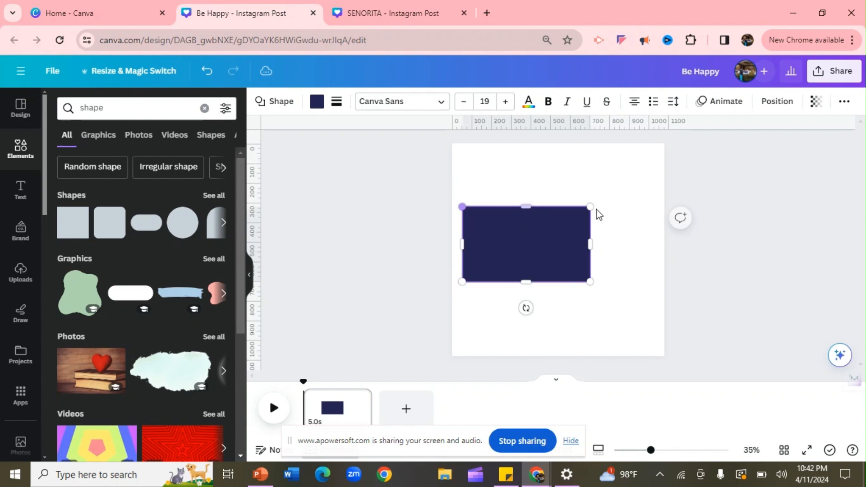
{"action": "left_click_drag", "start_coordinate": [605, 206], "coordinate": [653, 200]}
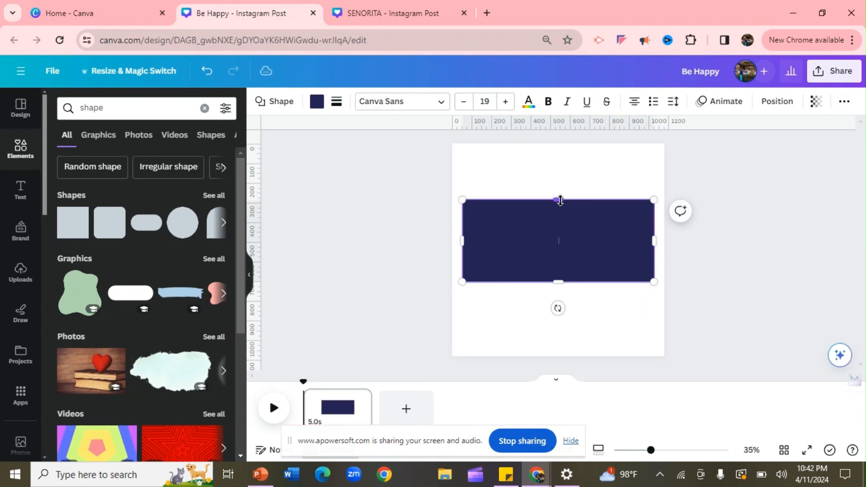
{"action": "left_click_drag", "start_coordinate": [560, 196], "coordinate": [559, 156]}
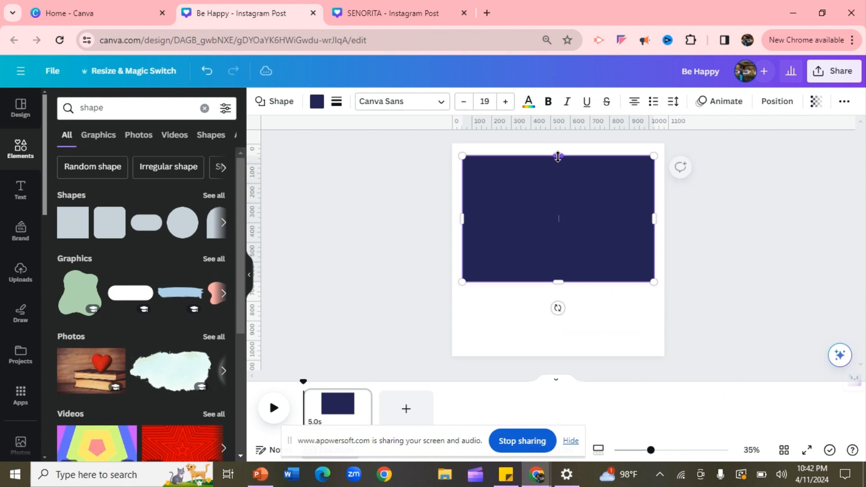
{"action": "left_click_drag", "start_coordinate": [558, 284], "coordinate": [565, 344]}
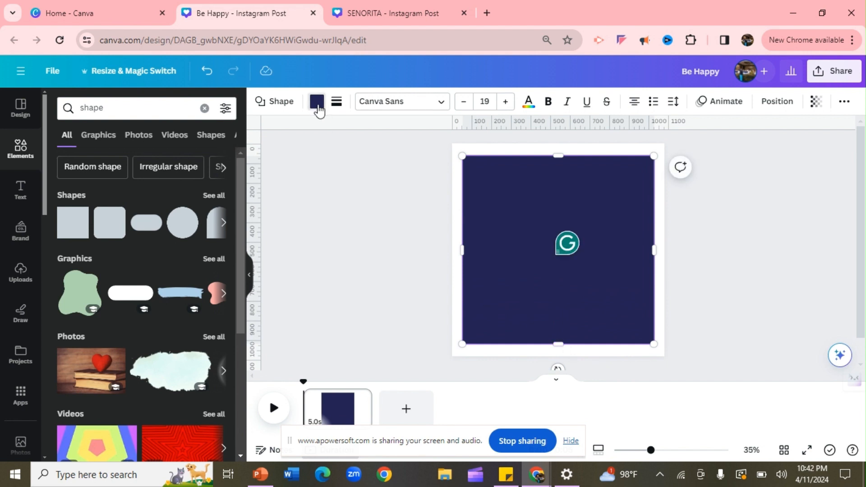
{"action": "left_click", "coordinate": [318, 105]}
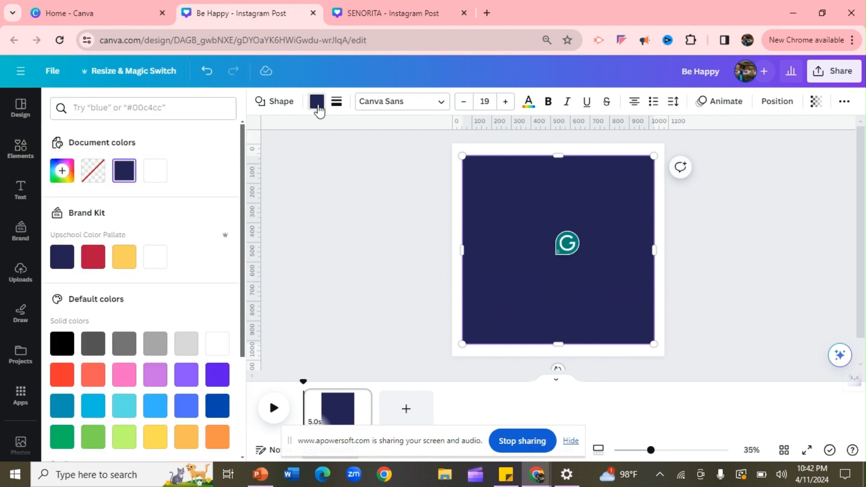
{"action": "left_click", "coordinate": [67, 345]}
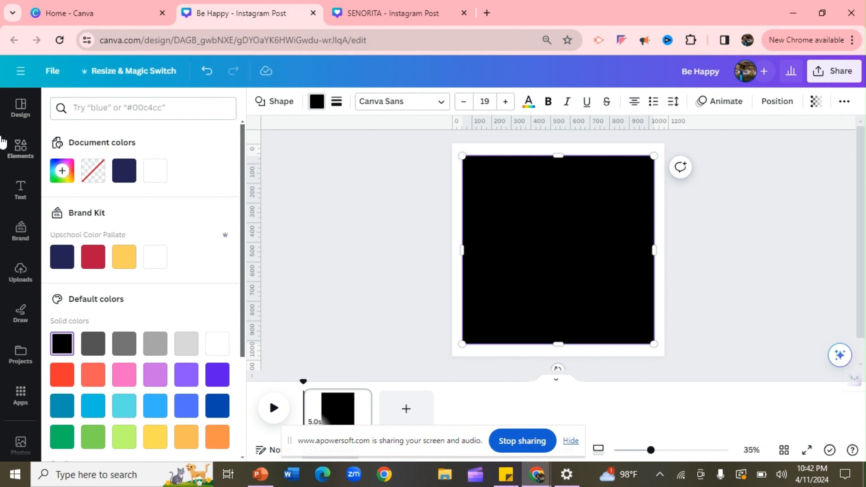
Step: Add a heading reading "Paragliding" over the black square
{"action": "left_click", "coordinate": [30, 191]}
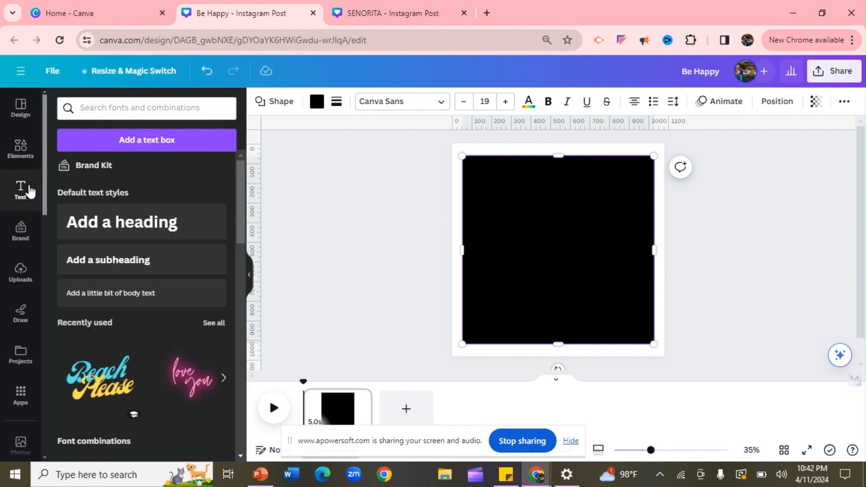
{"action": "left_click", "coordinate": [99, 221]}
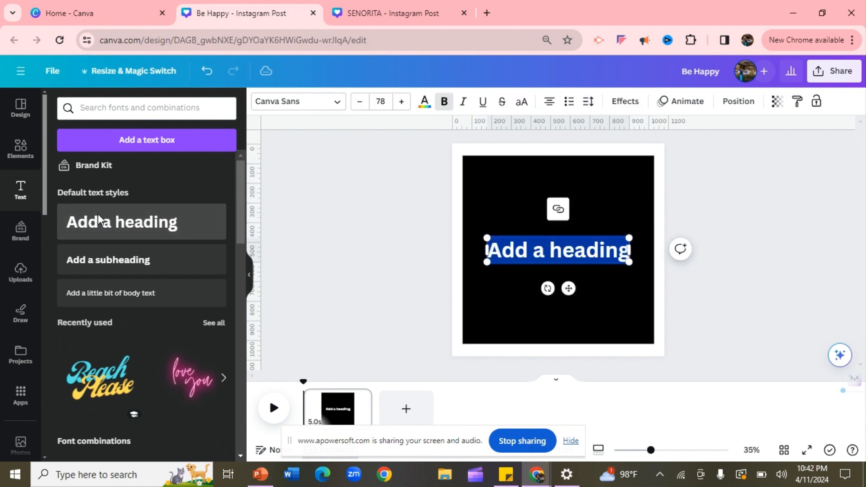
{"action": "type", "text": "Parag"}
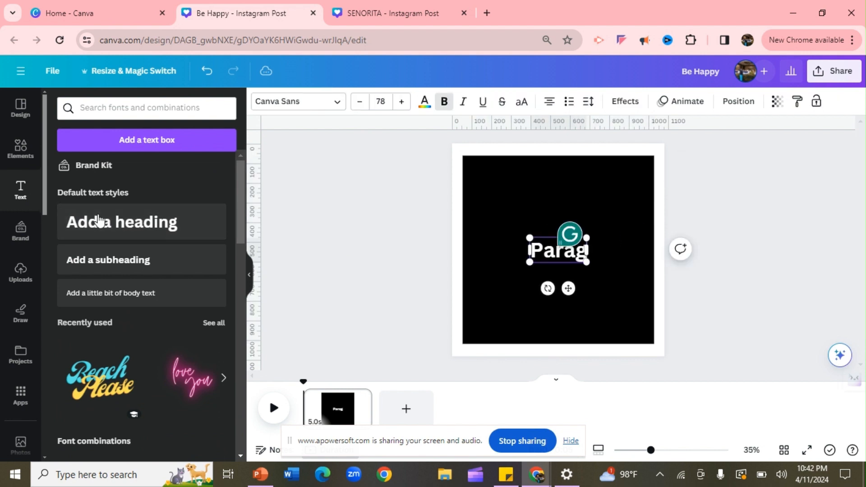
{"action": "type", "text": "liding"}
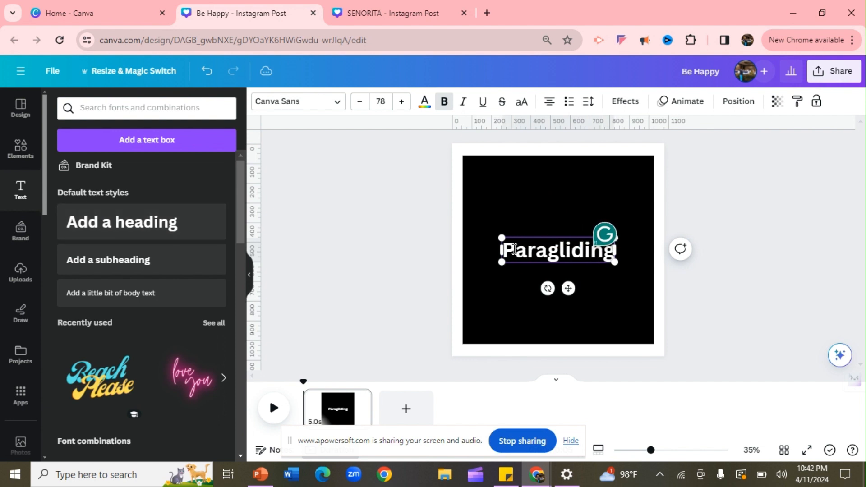
Step: Set the font of the "Paragliding" heading to Anton
{"action": "left_click_drag", "start_coordinate": [505, 249], "coordinate": [610, 252]}
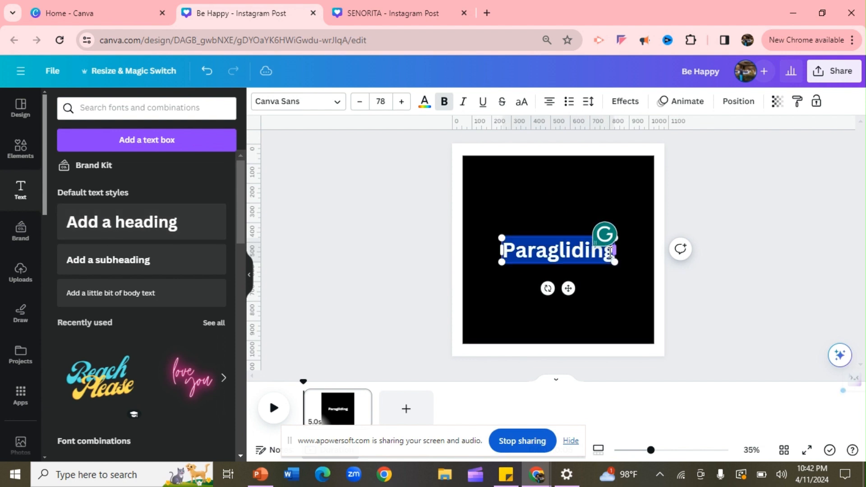
{"action": "left_click", "coordinate": [332, 107]}
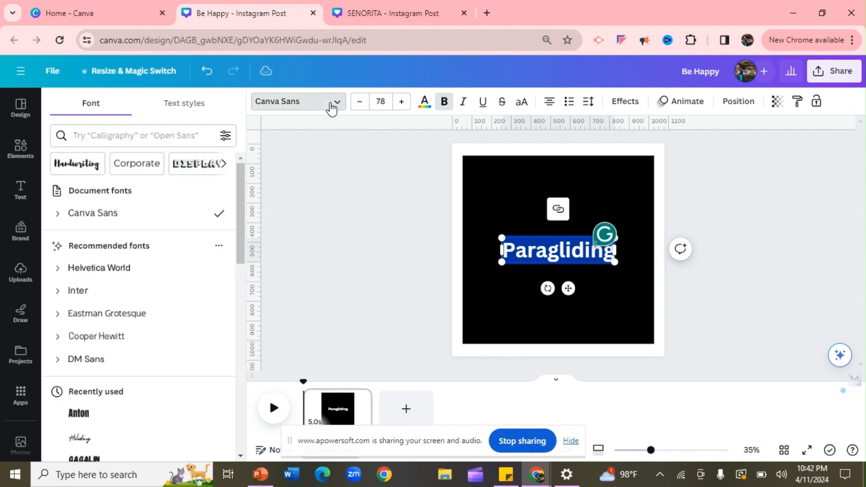
{"action": "left_click", "coordinate": [82, 414]}
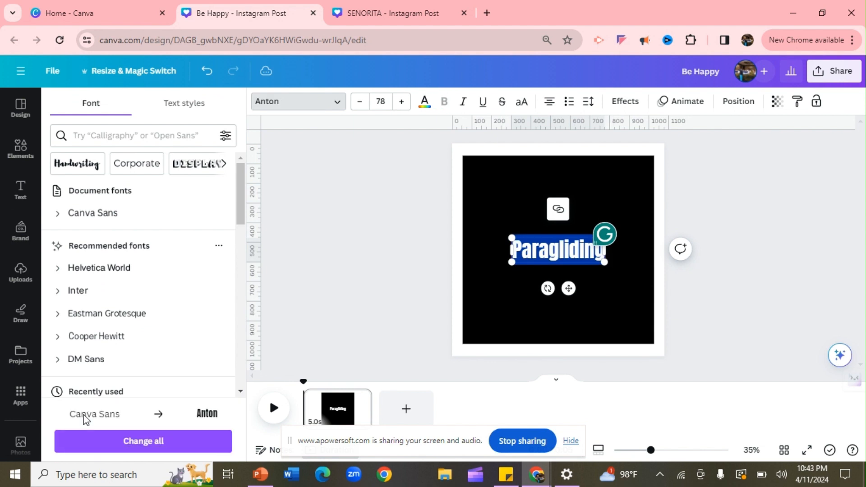
Step: Enlarge the "Paragliding" heading to font size 149 so it spans nearly the full width of the black square
{"action": "left_click", "coordinate": [402, 102]}
{"action": "left_click", "coordinate": [402, 101]}
{"action": "left_click", "coordinate": [401, 102]}
{"action": "left_click", "coordinate": [401, 101]}
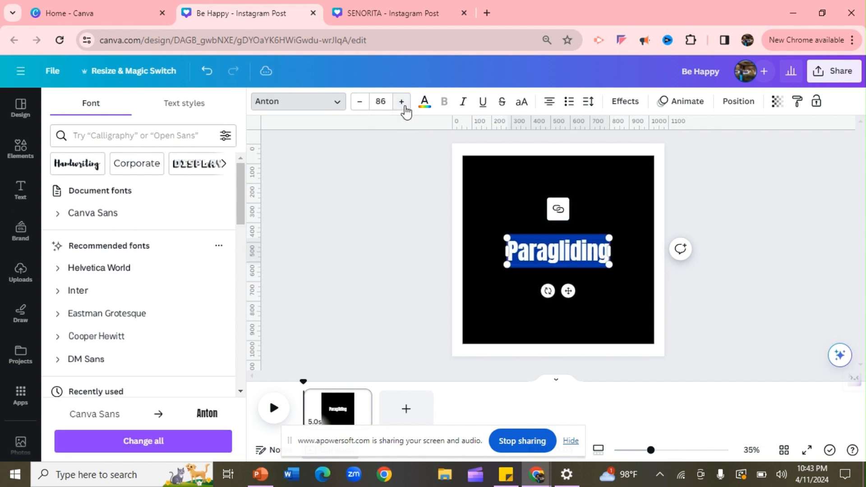
{"action": "left_click", "coordinate": [401, 102]}
{"action": "left_click", "coordinate": [401, 101]}
{"action": "left_click", "coordinate": [402, 102]}
{"action": "left_click", "coordinate": [401, 101]}
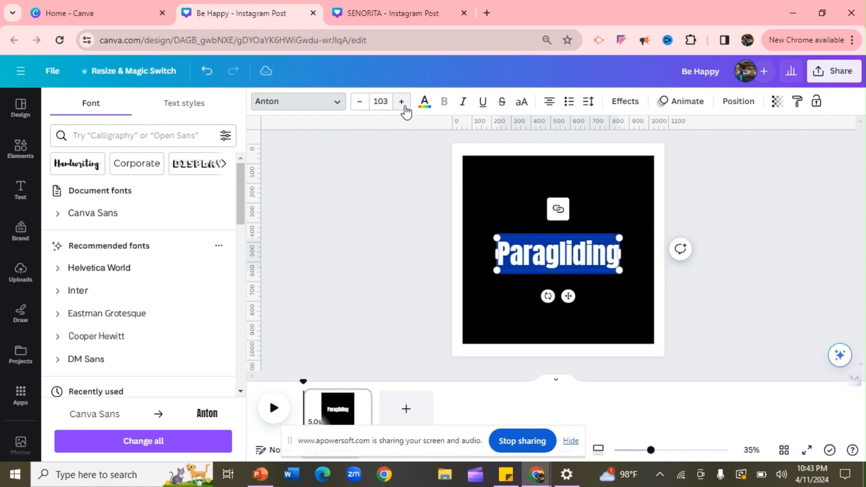
{"action": "left_click", "coordinate": [402, 102]}
{"action": "left_click", "coordinate": [401, 102]}
{"action": "left_click", "coordinate": [402, 101]}
{"action": "left_click", "coordinate": [401, 102]}
{"action": "left_click", "coordinate": [402, 102]}
{"action": "left_click", "coordinate": [401, 102]}
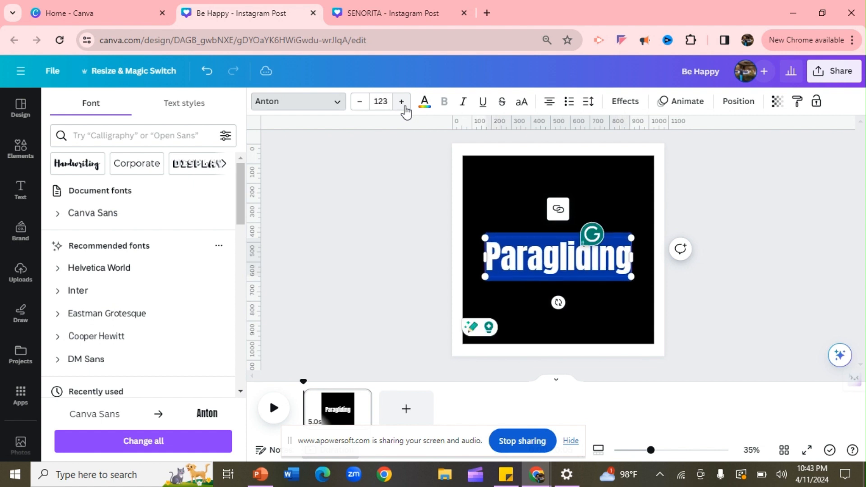
{"action": "left_click_drag", "start_coordinate": [484, 237], "coordinate": [472, 233]}
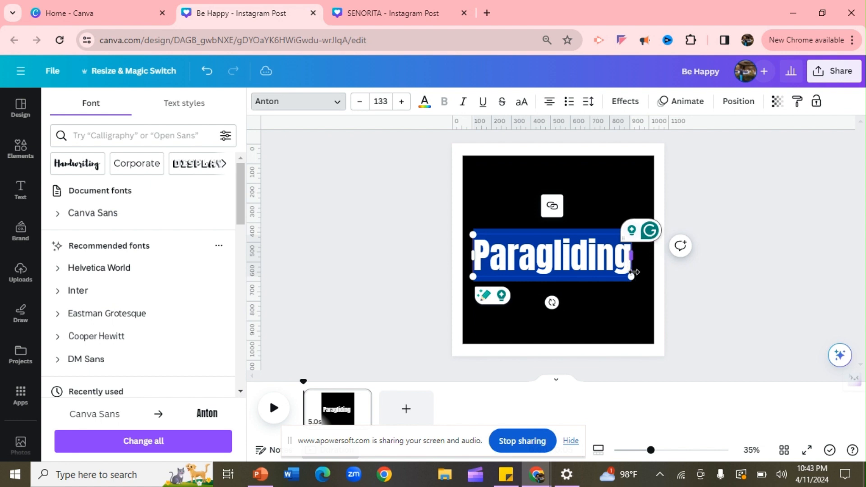
{"action": "left_click_drag", "start_coordinate": [633, 275], "coordinate": [650, 282]}
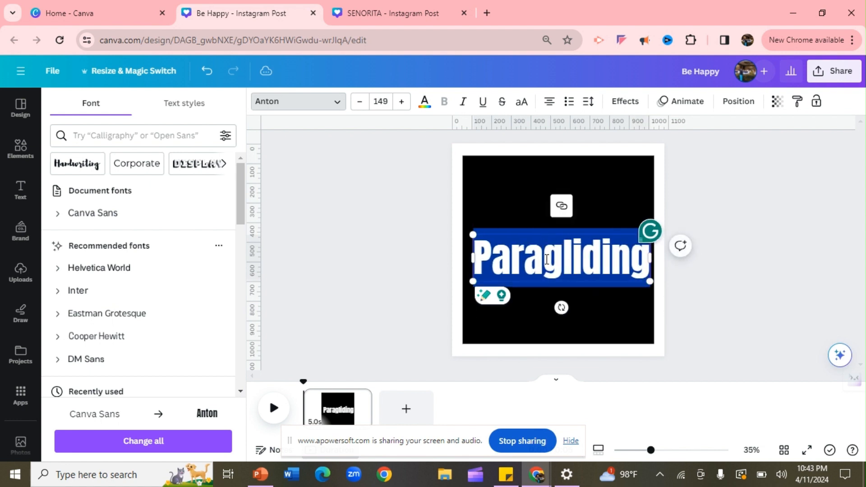
Step: Move the "Paragliding" heading up slightly and centre it horizontally on the black square
{"action": "left_click", "coordinate": [507, 219]}
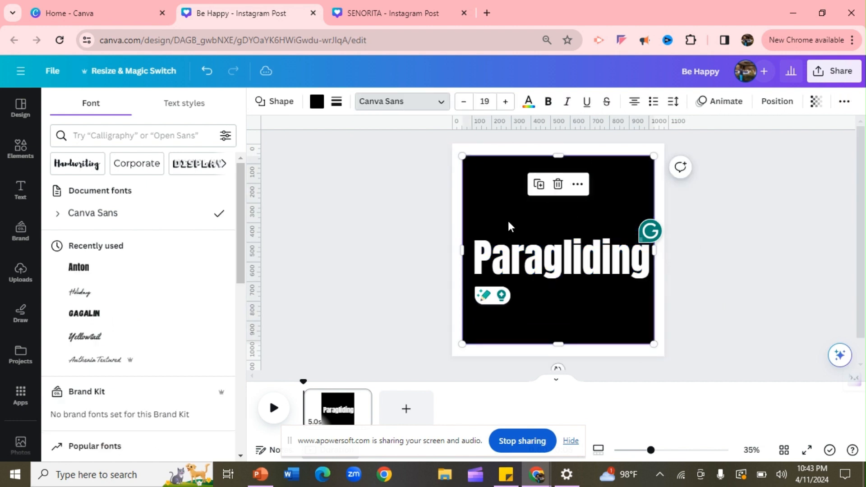
{"action": "left_click", "coordinate": [528, 270]}
{"action": "left_click_drag", "start_coordinate": [532, 268], "coordinate": [530, 246]}
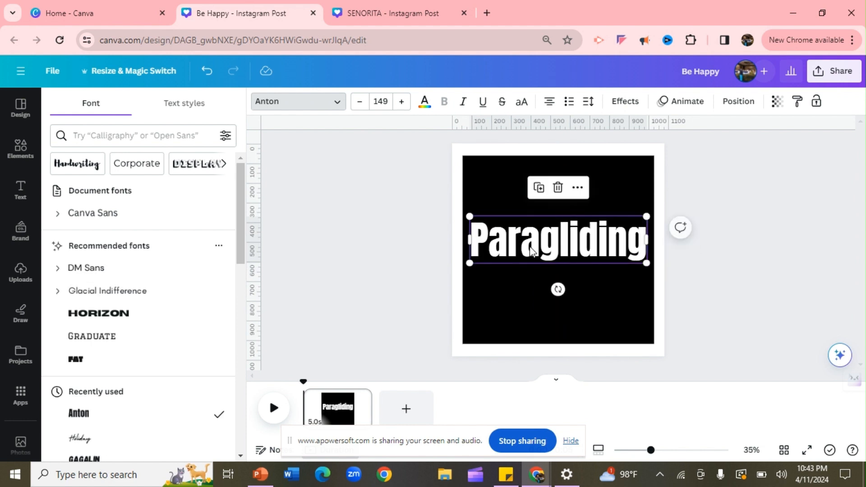
{"action": "left_click", "coordinate": [605, 191]}
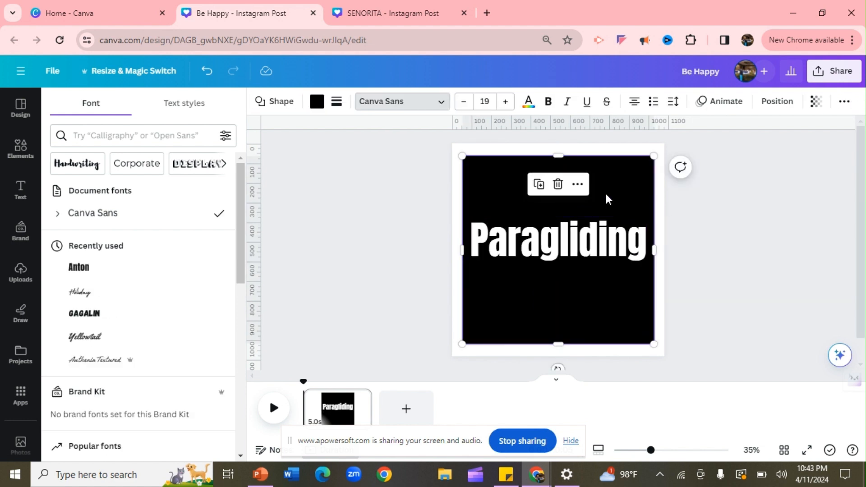
Step: Download the design as a PNG at size 3.125 (3,375 × 3,375 px)
{"action": "left_click", "coordinate": [841, 72]}
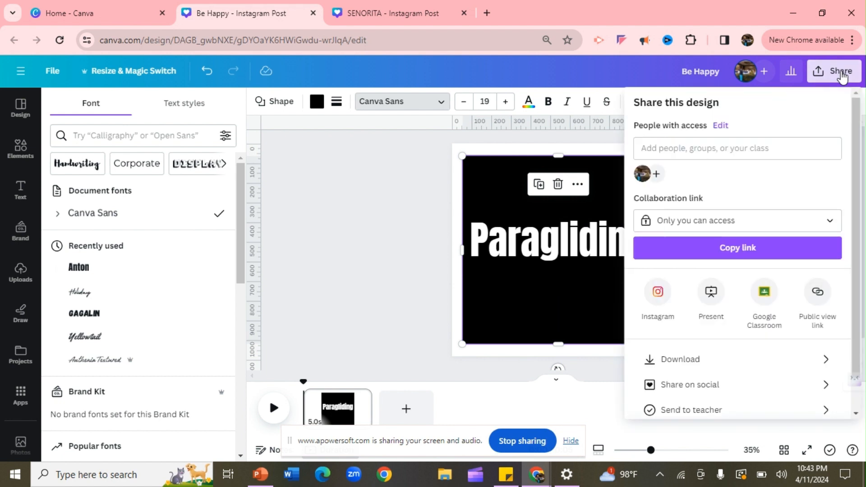
{"action": "left_click", "coordinate": [697, 365]}
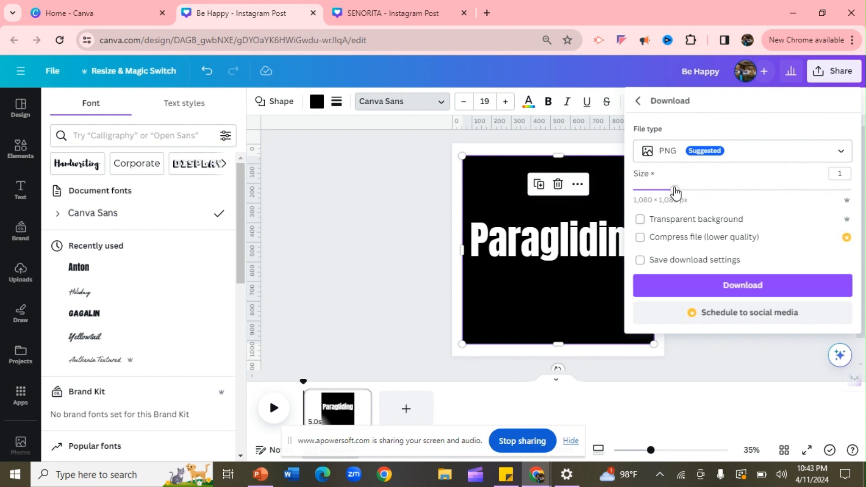
{"action": "left_click_drag", "start_coordinate": [675, 192], "coordinate": [850, 193]}
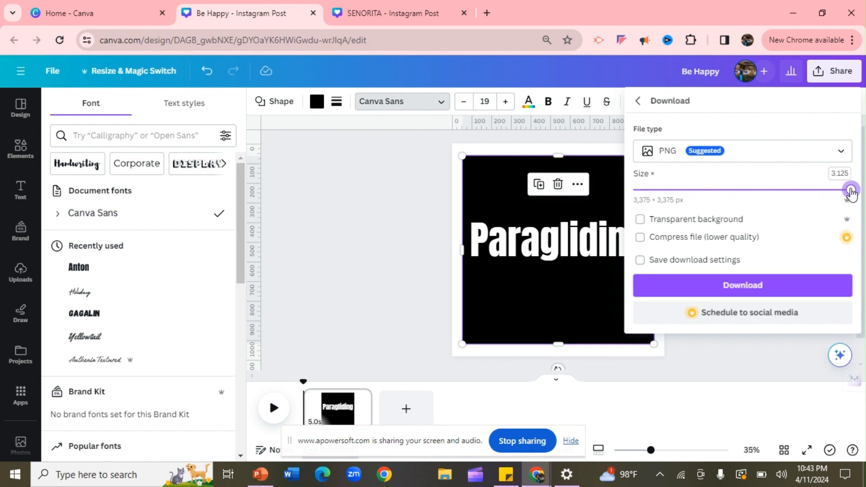
{"action": "left_click", "coordinate": [743, 288]}
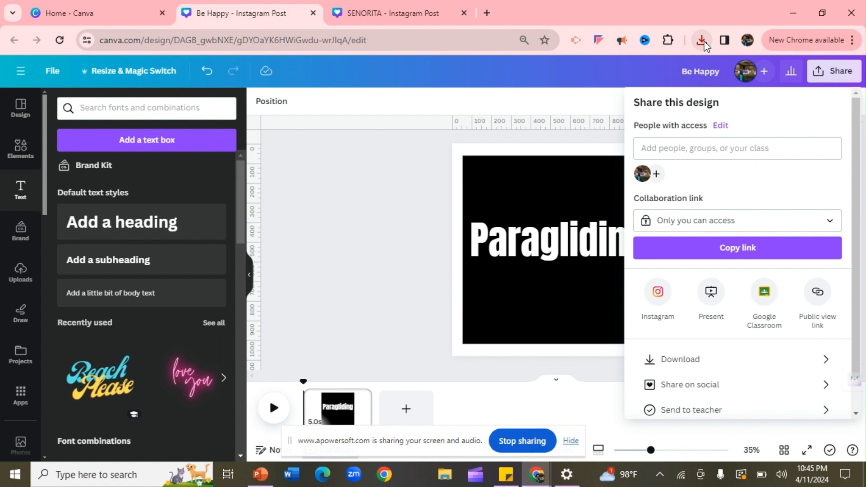
Step: Bring the downloaded Be Happy (3).png into the design's uploads
{"action": "left_click", "coordinate": [701, 42]}
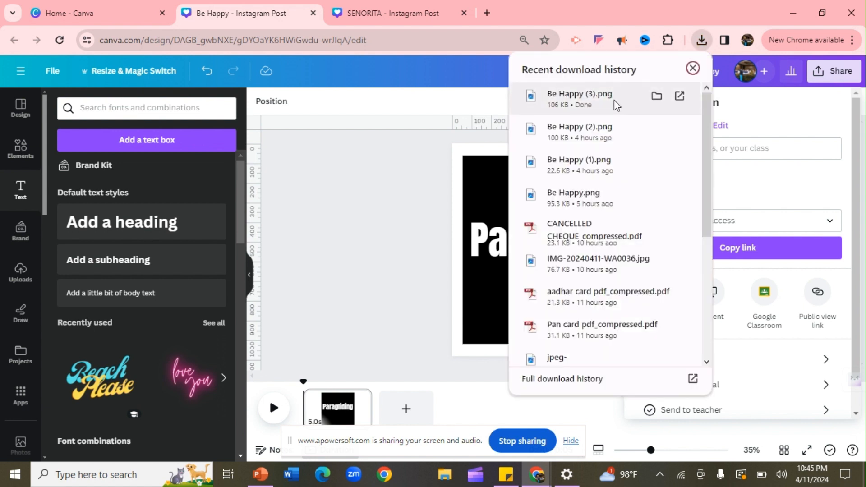
{"action": "left_click_drag", "start_coordinate": [611, 102], "coordinate": [16, 282]}
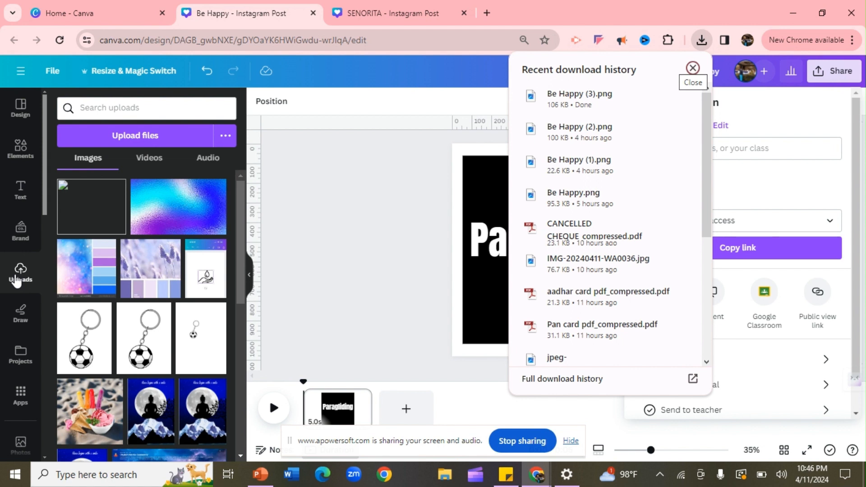
{"action": "left_click", "coordinate": [16, 281]}
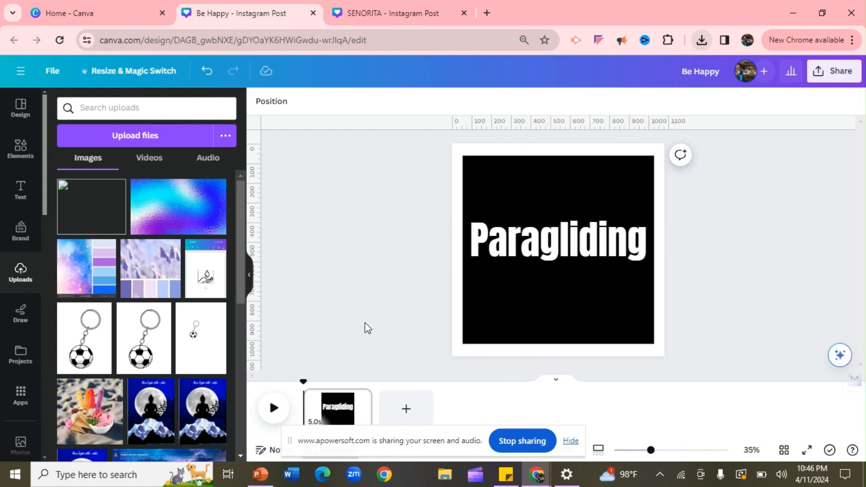
Step: Delete the "Paragliding" heading and the black square to leave the page blank
{"action": "mouse_move", "coordinate": [323, 408]}
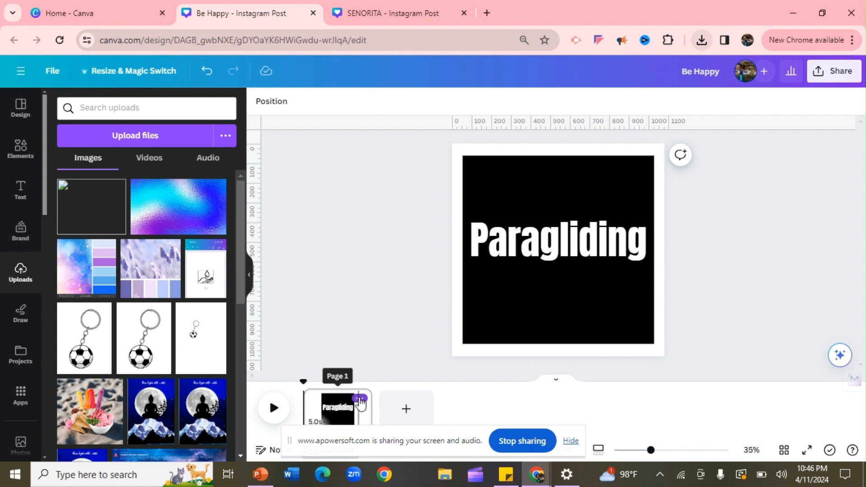
{"action": "left_click", "coordinate": [519, 179]}
{"action": "key", "text": "Delete"}
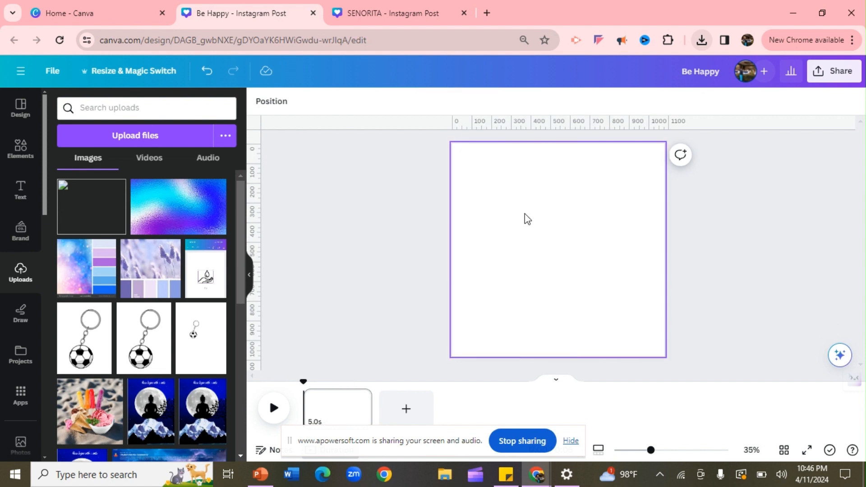
{"action": "left_click", "coordinate": [527, 233]}
{"action": "key", "text": "Delete"}
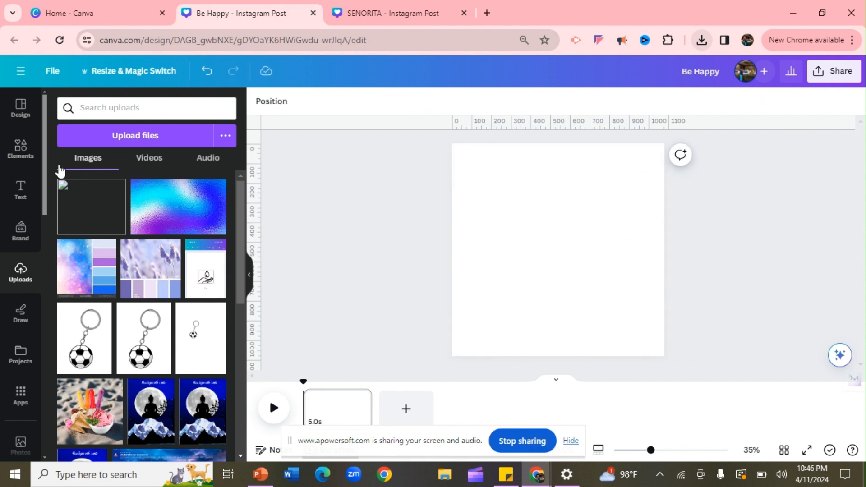
Step: Add the 18-second stock video of paragliders over a blue lagoon to the blank page
{"action": "left_click_drag", "start_coordinate": [43, 169], "coordinate": [51, 227]}
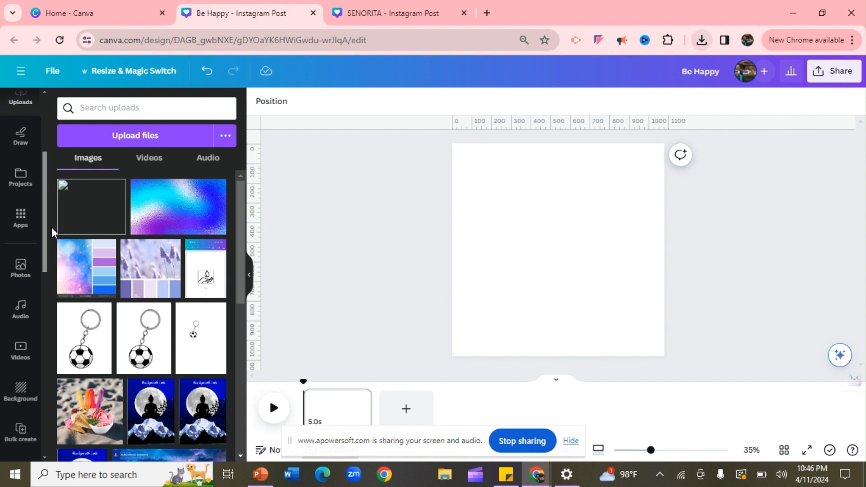
{"action": "left_click", "coordinate": [21, 351]}
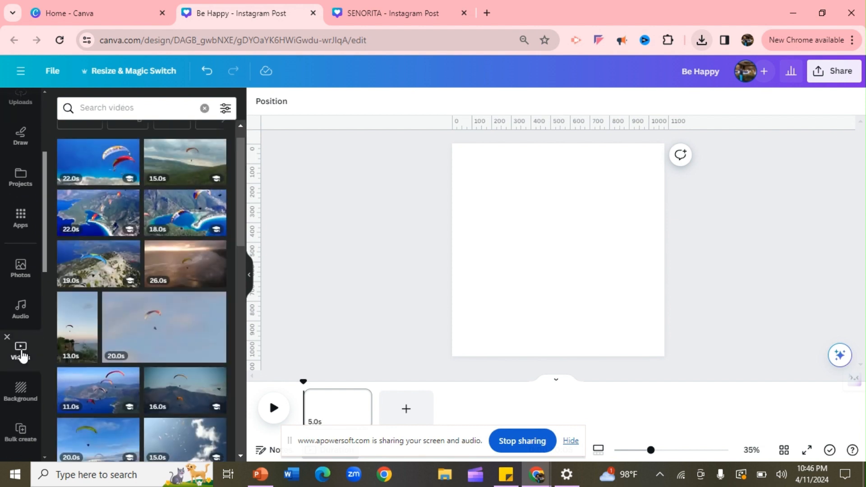
{"action": "left_click", "coordinate": [193, 212]}
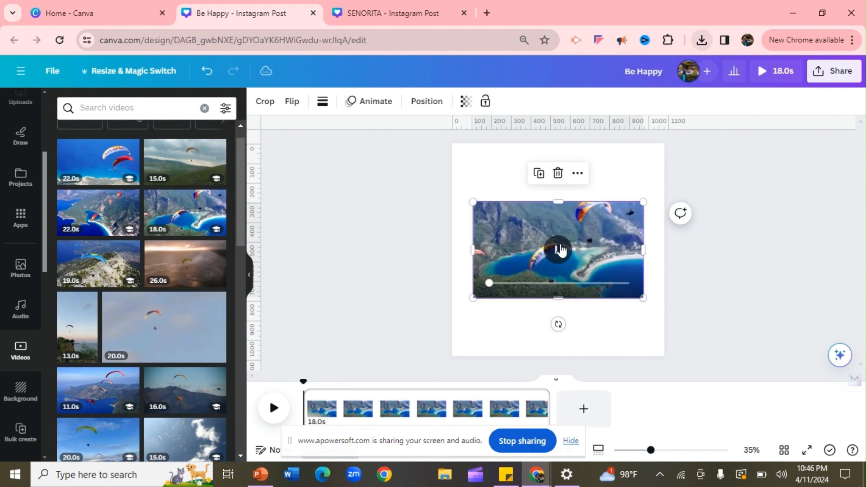
Step: Set the paragliding video as the page background and preview its playback
{"action": "right_click", "coordinate": [582, 236]}
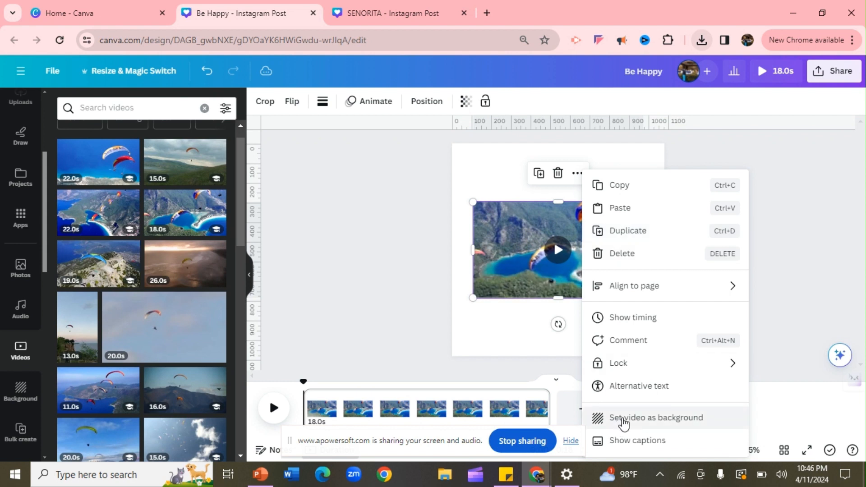
{"action": "left_click", "coordinate": [623, 419]}
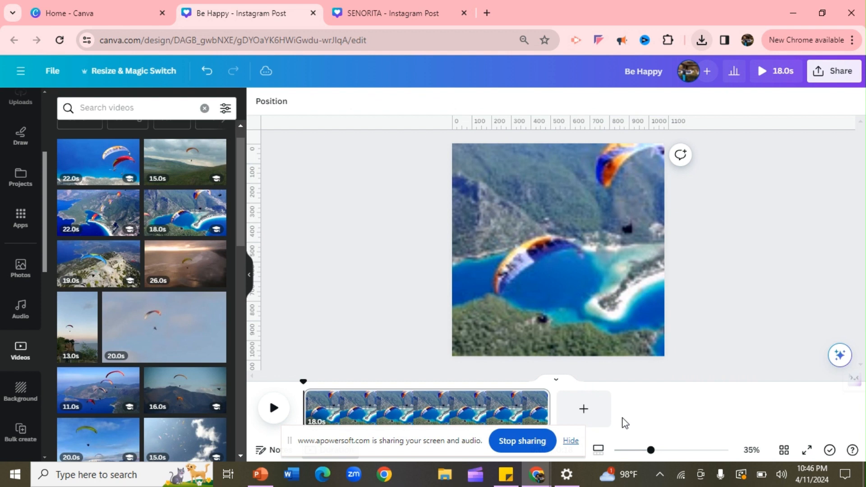
{"action": "left_click", "coordinate": [275, 411]}
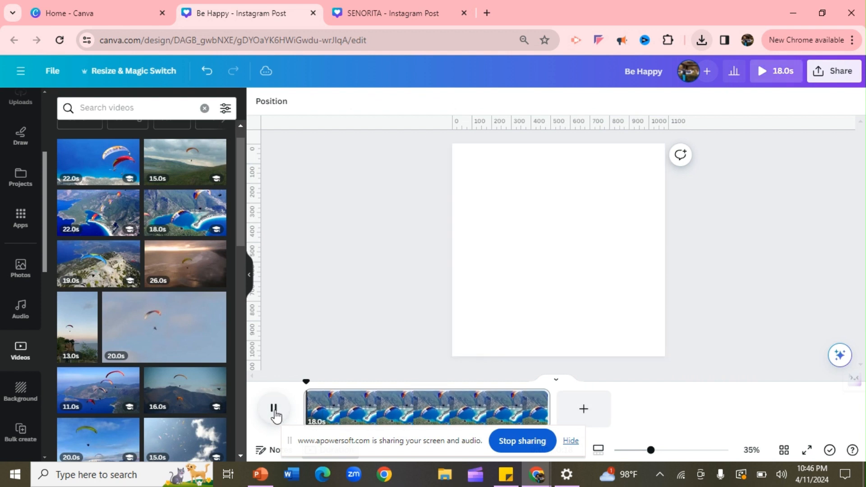
{"action": "left_click", "coordinate": [351, 418]}
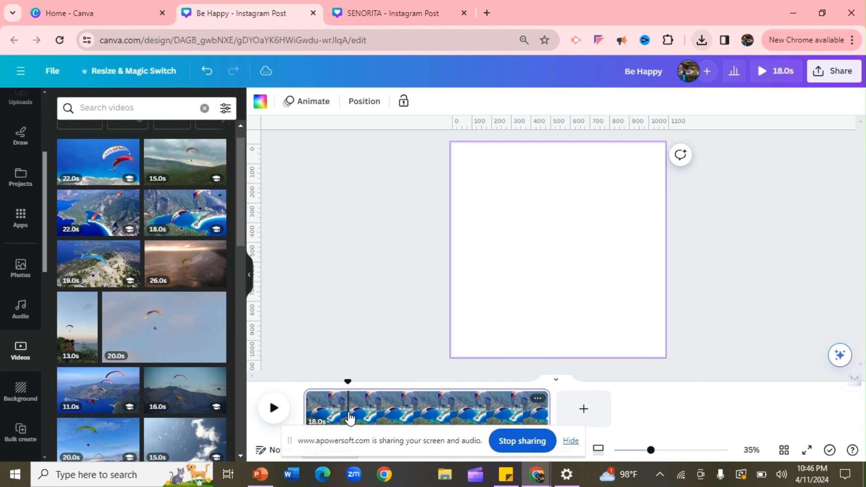
{"action": "left_click", "coordinate": [580, 196]}
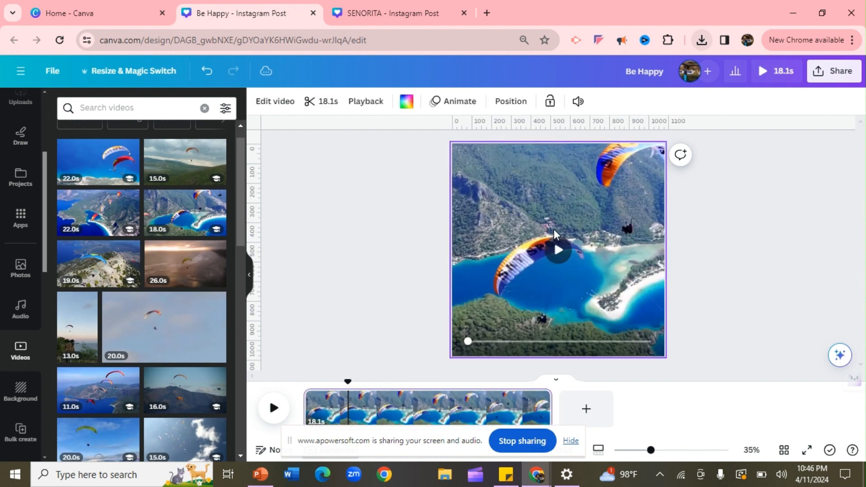
{"action": "left_click", "coordinate": [557, 250]}
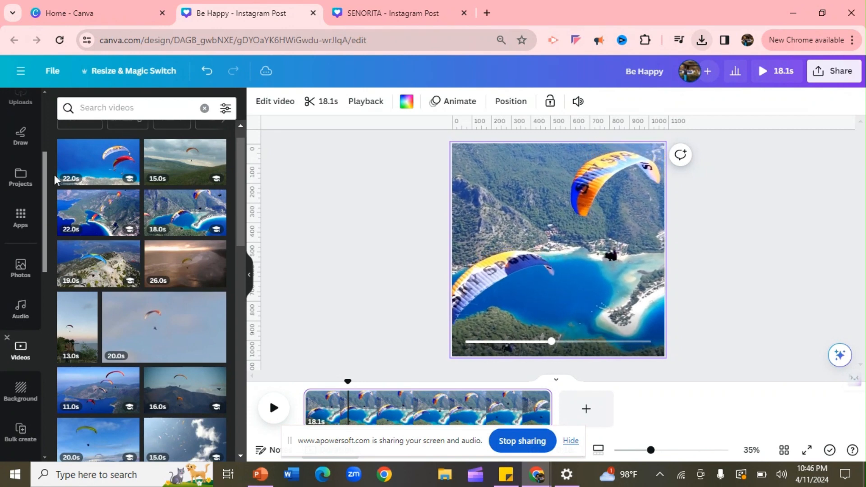
Step: Place the uploaded white-on-black Paragliding image on top of the background video
{"action": "left_click_drag", "start_coordinate": [42, 186], "coordinate": [50, 117]}
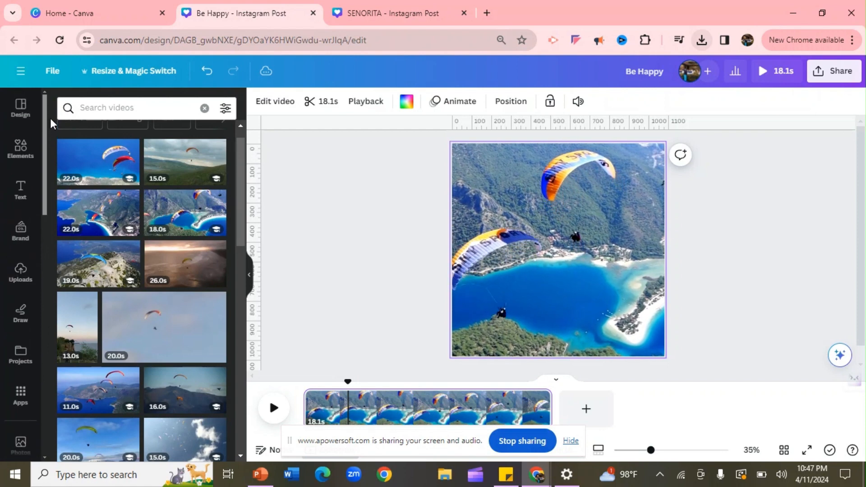
{"action": "left_click", "coordinate": [19, 280]}
{"action": "left_click", "coordinate": [131, 143]}
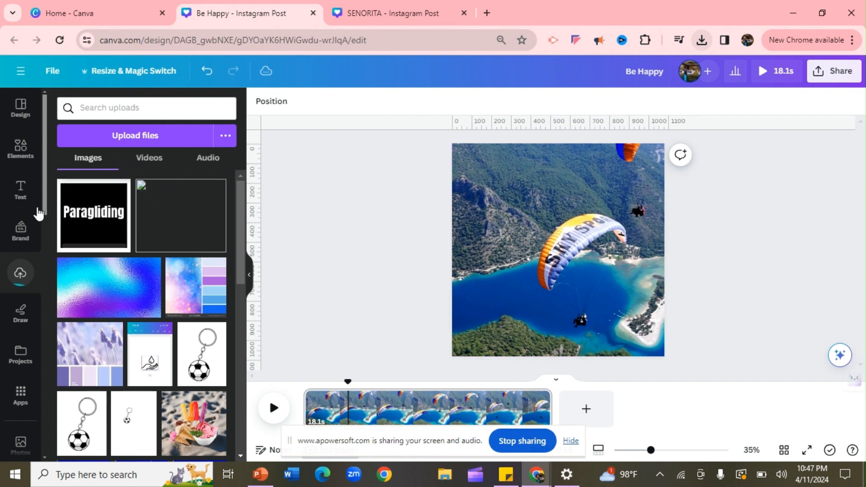
{"action": "left_click", "coordinate": [87, 221]}
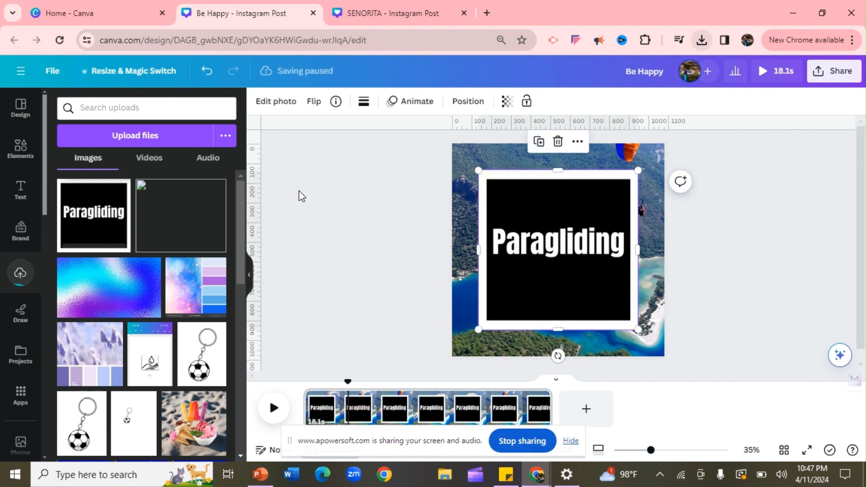
Step: Remove the white areas of the Paragliding image with BG Remover so the video shows through the letters
{"action": "left_click", "coordinate": [278, 108]}
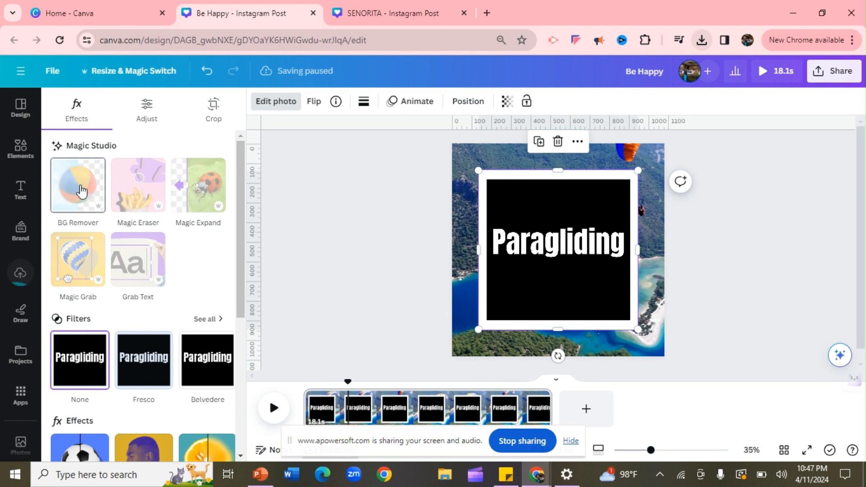
{"action": "left_click", "coordinate": [280, 108]}
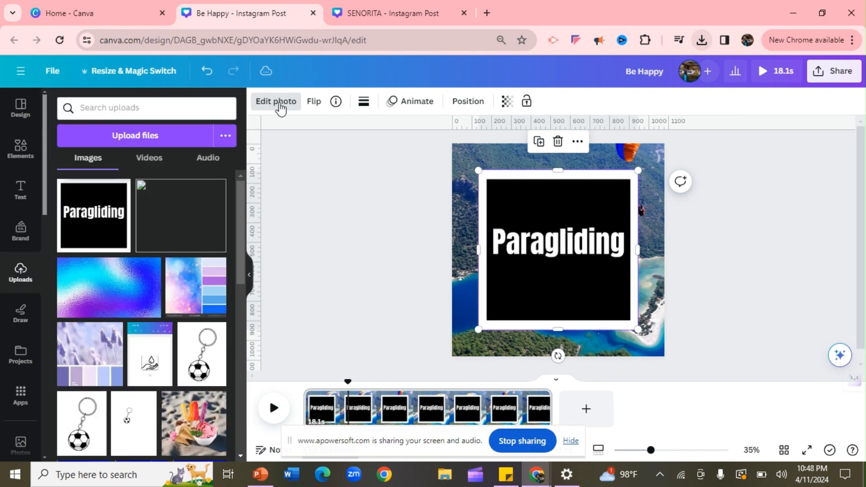
{"action": "left_click", "coordinate": [281, 108]}
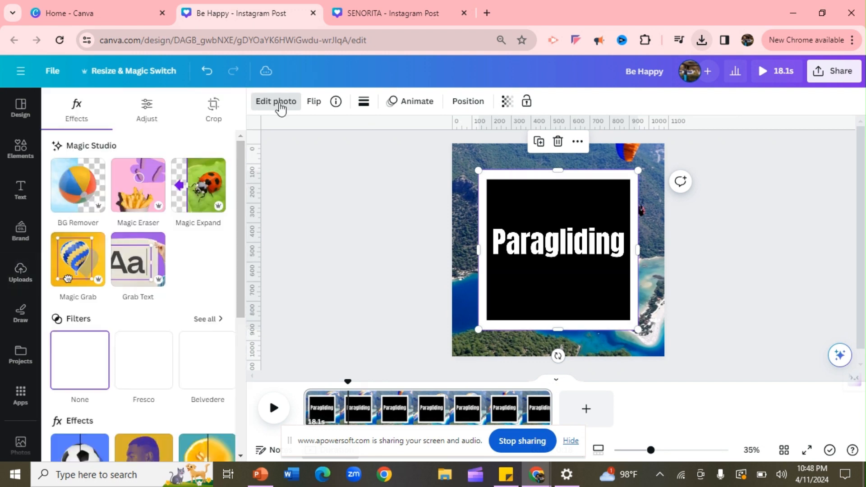
{"action": "left_click", "coordinate": [90, 198]}
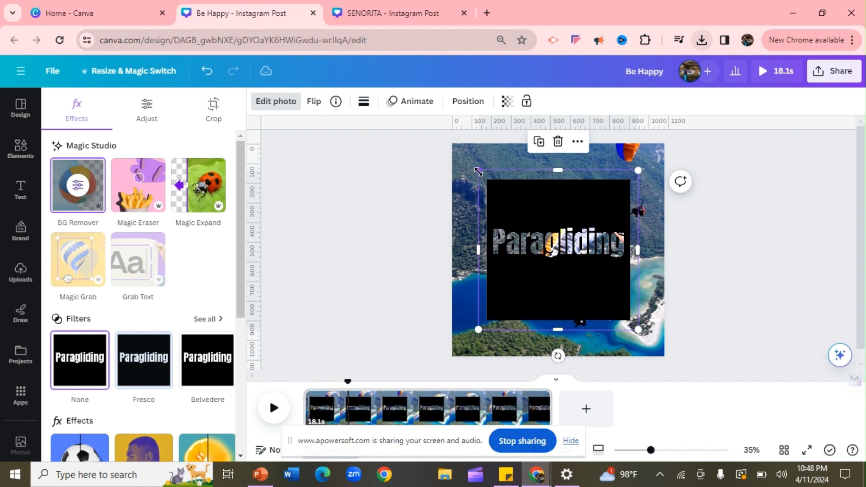
Step: Enlarge the Paragliding cutout beyond the page edges so its black area covers the whole page
{"action": "left_click_drag", "start_coordinate": [478, 172], "coordinate": [437, 131]}
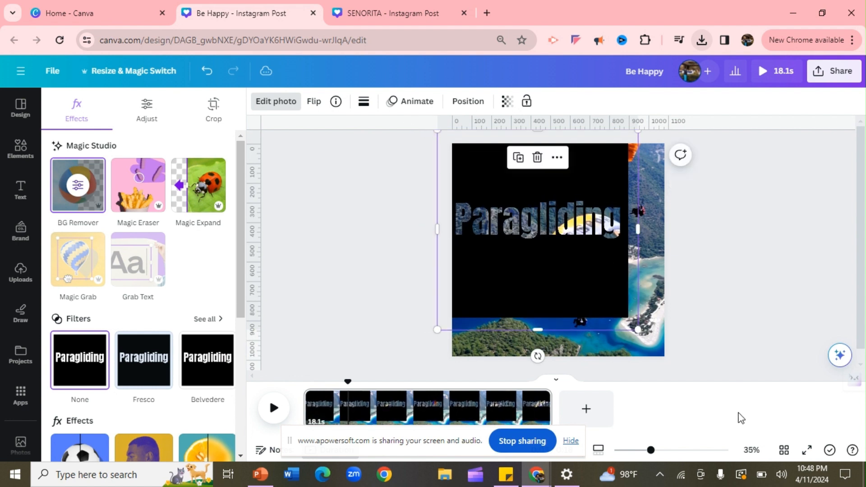
{"action": "left_click_drag", "start_coordinate": [637, 329], "coordinate": [672, 362]}
{"action": "left_click_drag", "start_coordinate": [676, 362], "coordinate": [686, 370]}
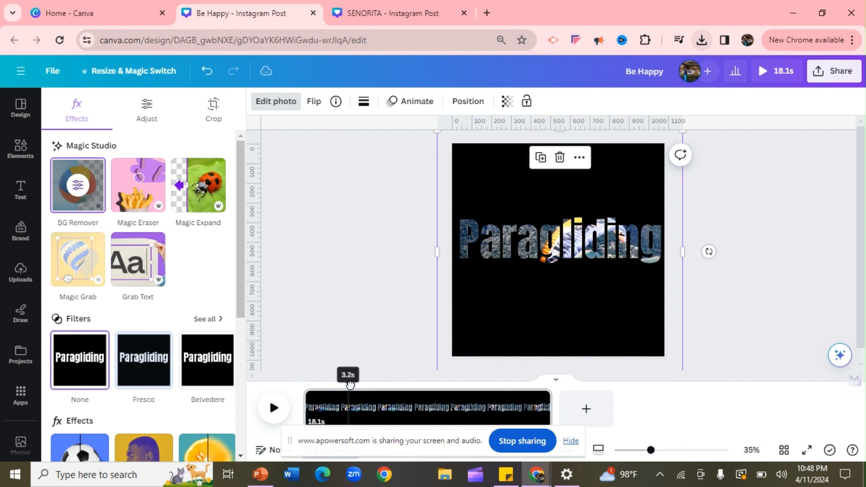
Step: Trim the page's duration to 10.8 s and split it into pages of 5.0 s and 5.8 s
{"action": "left_click_drag", "start_coordinate": [350, 384], "coordinate": [370, 384]}
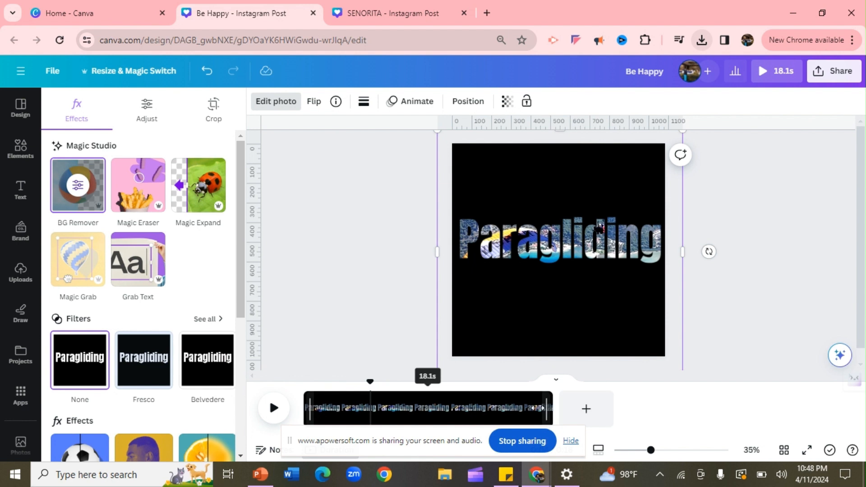
{"action": "left_click_drag", "start_coordinate": [537, 407], "coordinate": [449, 398]}
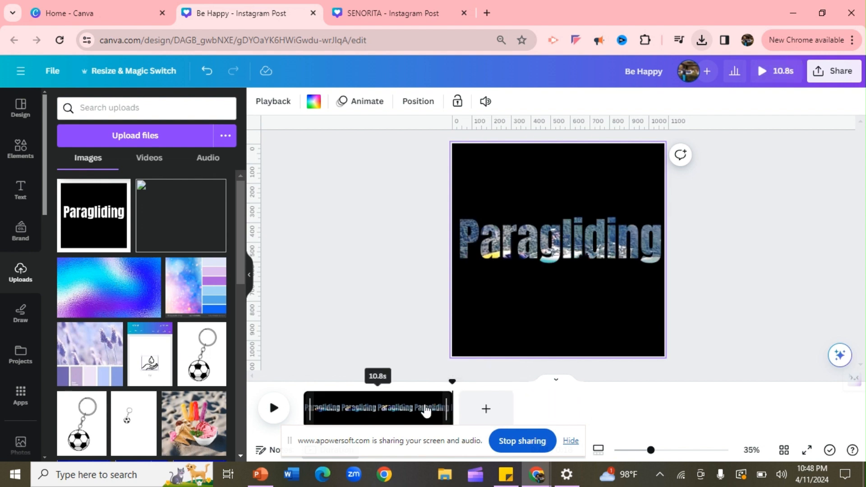
{"action": "left_click", "coordinate": [374, 419]}
{"action": "right_click", "coordinate": [373, 414]}
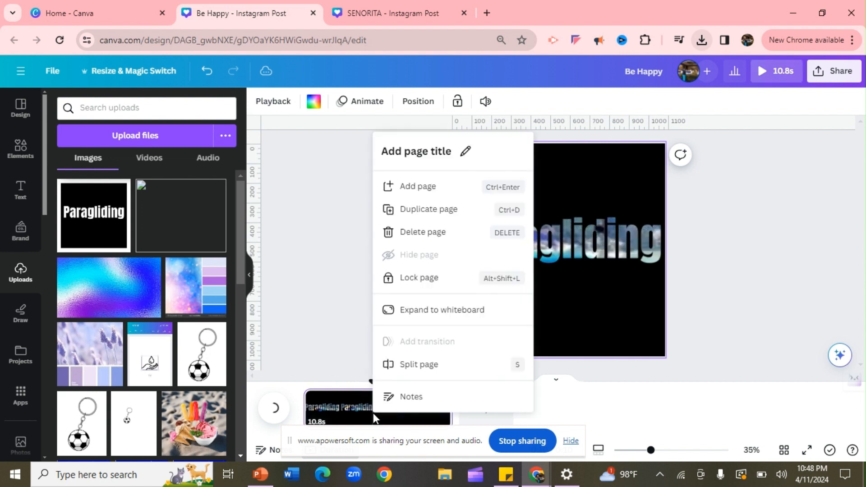
{"action": "left_click", "coordinate": [432, 366]}
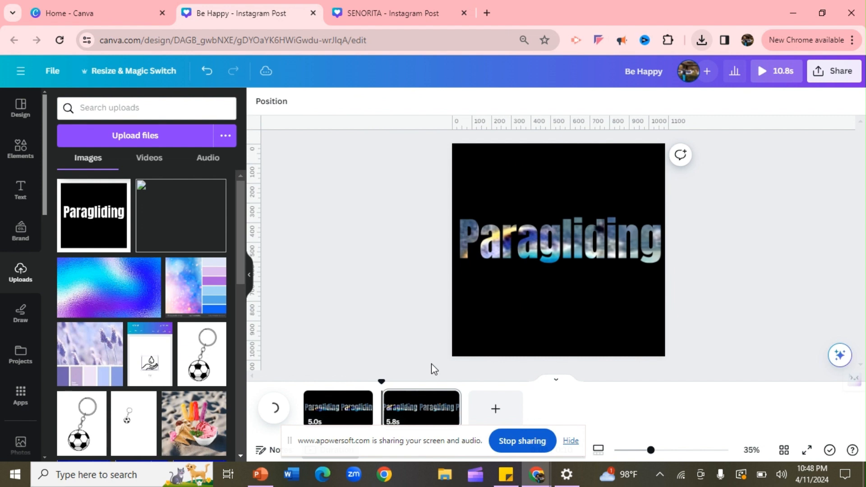
Step: On the second page, repeatedly enlarge and reposition the Paragliding cutout until only a few giant letters fill the page
{"action": "left_click", "coordinate": [426, 414]}
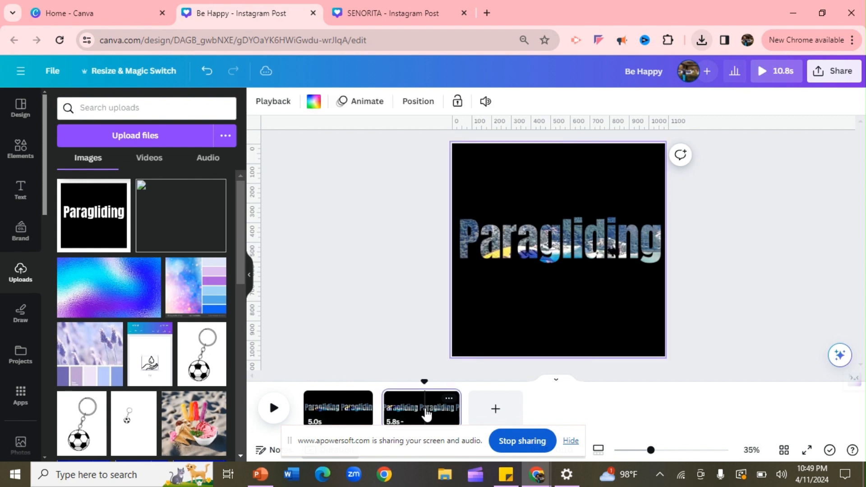
{"action": "left_click", "coordinate": [568, 282]}
{"action": "left_click_drag", "start_coordinate": [567, 283], "coordinate": [480, 158]}
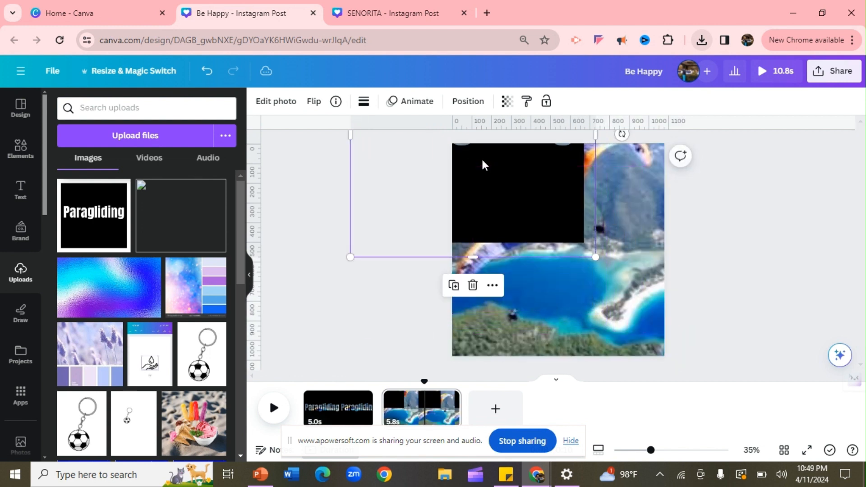
{"action": "left_click_drag", "start_coordinate": [596, 257], "coordinate": [763, 421]}
{"action": "left_click_drag", "start_coordinate": [544, 229], "coordinate": [432, 158]}
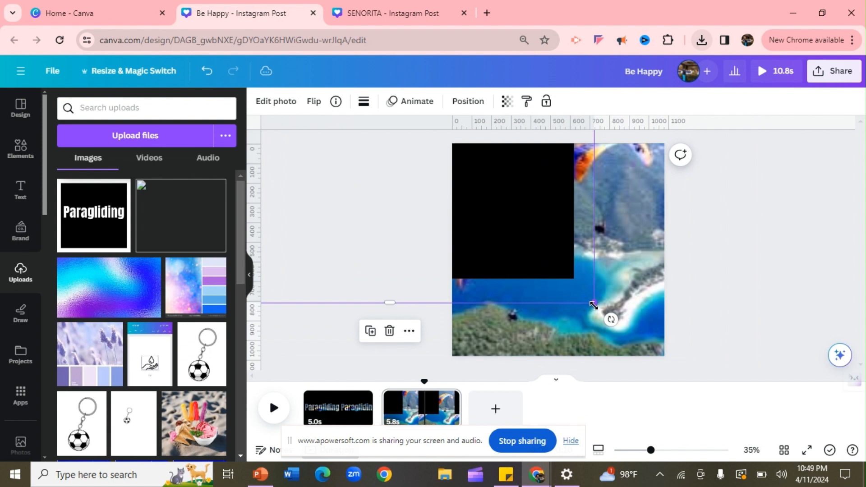
{"action": "left_click_drag", "start_coordinate": [594, 304], "coordinate": [737, 362]}
{"action": "left_click_drag", "start_coordinate": [564, 247], "coordinate": [406, 129]}
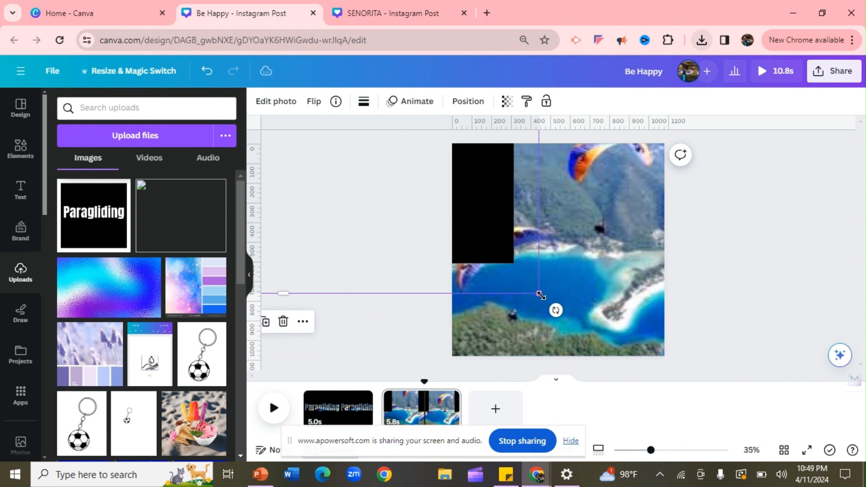
{"action": "left_click_drag", "start_coordinate": [538, 293], "coordinate": [738, 332]}
{"action": "left_click_drag", "start_coordinate": [552, 277], "coordinate": [474, 116]}
{"action": "left_click_drag", "start_coordinate": [571, 246], "coordinate": [458, 178]}
{"action": "left_click_drag", "start_coordinate": [623, 318], "coordinate": [719, 377]}
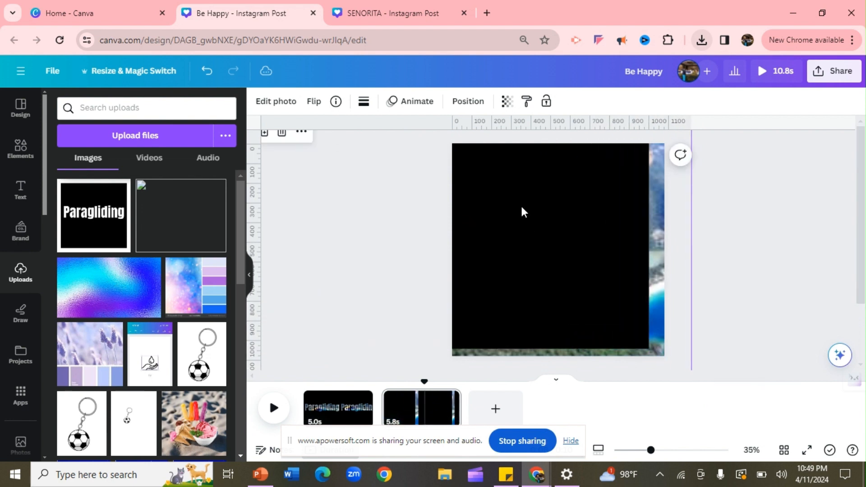
{"action": "left_click_drag", "start_coordinate": [520, 204], "coordinate": [531, 234]}
{"action": "left_click_drag", "start_coordinate": [622, 311], "coordinate": [775, 426]}
{"action": "left_click_drag", "start_coordinate": [523, 219], "coordinate": [612, 282]}
{"action": "left_click_drag", "start_coordinate": [487, 193], "coordinate": [354, 154]}
{"action": "left_click_drag", "start_coordinate": [600, 307], "coordinate": [387, 140]}
{"action": "left_click_drag", "start_coordinate": [494, 191], "coordinate": [435, 127]}
{"action": "mouse_move", "coordinate": [559, 241]}
{"action": "left_mouse_down"}
{"action": "mouse_move", "coordinate": [493, 172]}
{"action": "mouse_move", "coordinate": [596, 267]}
{"action": "mouse_move", "coordinate": [833, 338]}
{"action": "mouse_move", "coordinate": [839, 348]}
{"action": "left_mouse_up"}
{"action": "left_click_drag", "start_coordinate": [635, 292], "coordinate": [472, 144]}
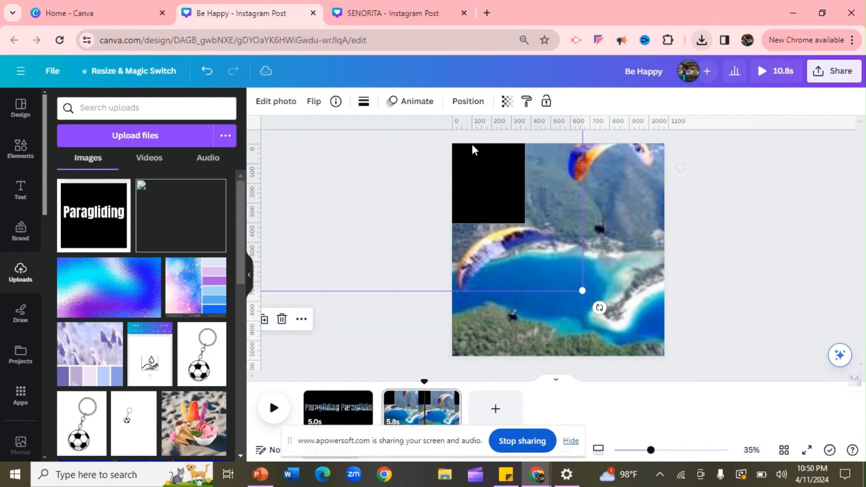
{"action": "left_click_drag", "start_coordinate": [581, 290], "coordinate": [471, 185]}
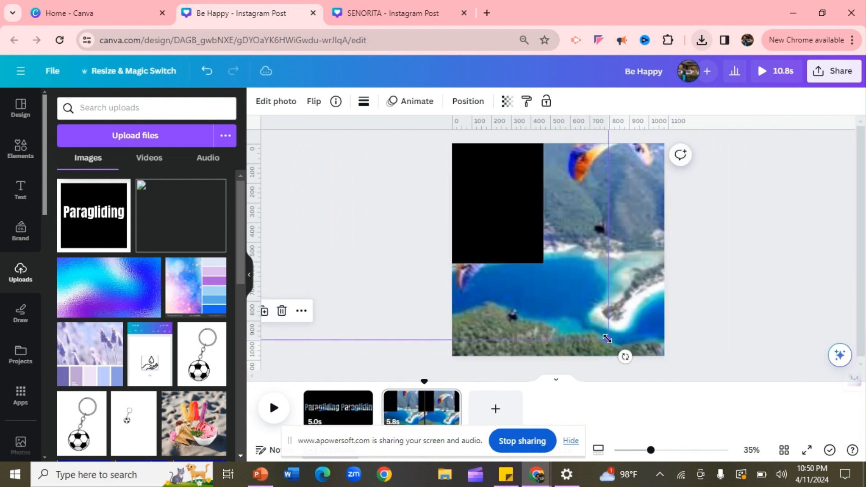
{"action": "left_click_drag", "start_coordinate": [607, 339], "coordinate": [865, 402]}
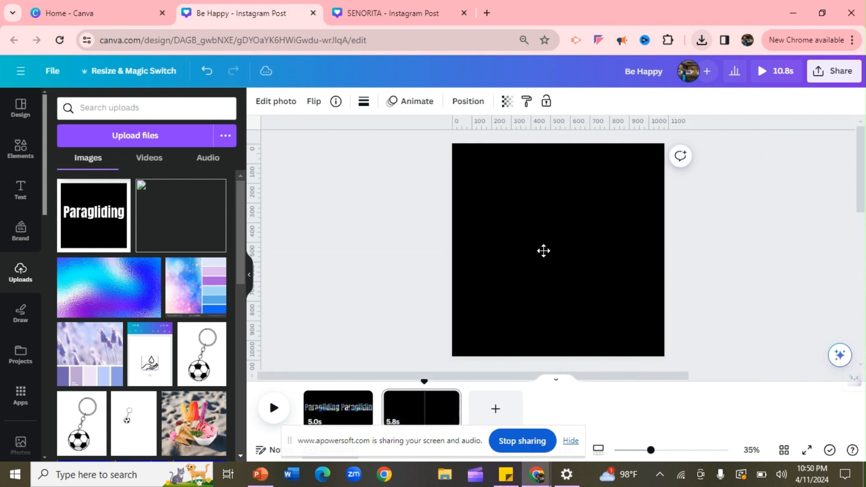
{"action": "left_click_drag", "start_coordinate": [543, 249], "coordinate": [597, 382]}
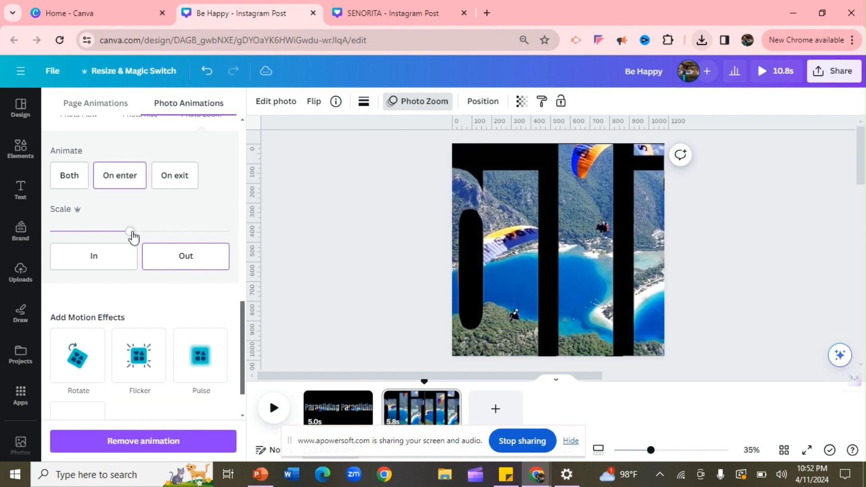
Step: Raise the scale of the cutout's Photo Zoom entrance animation to its maximum and preview the page
{"action": "left_click_drag", "start_coordinate": [132, 234], "coordinate": [241, 246]}
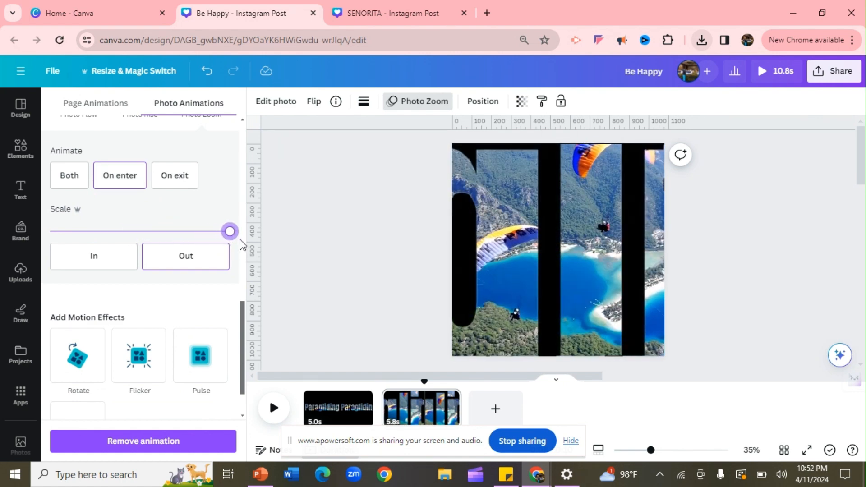
{"action": "left_click", "coordinate": [274, 408]}
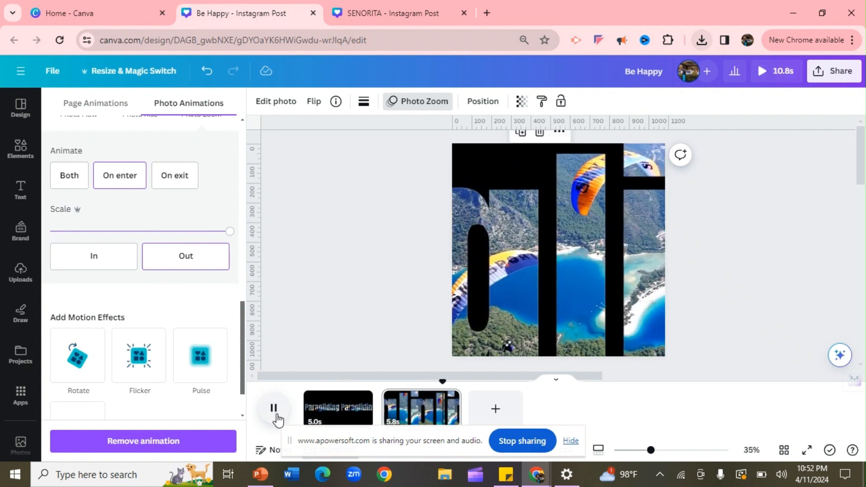
{"action": "left_click", "coordinate": [275, 410]}
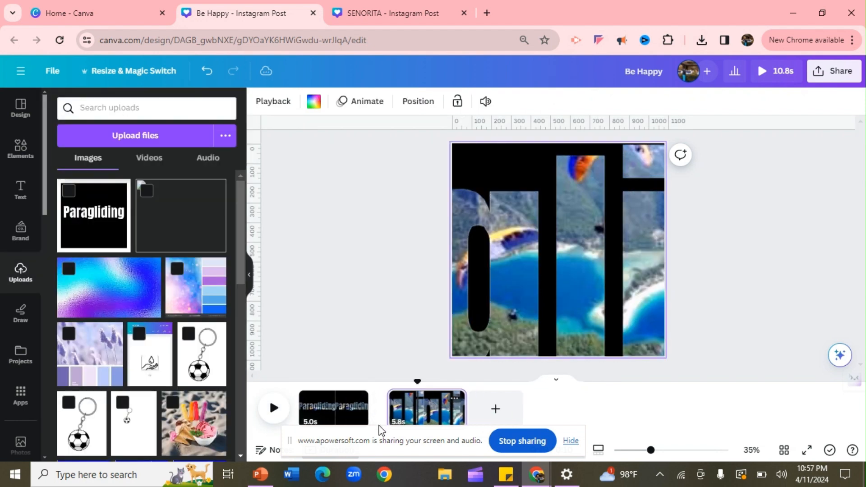
Step: Add a Match & Move transition of 2.5 seconds between the two pages and play back the result
{"action": "mouse_move", "coordinate": [381, 413]}
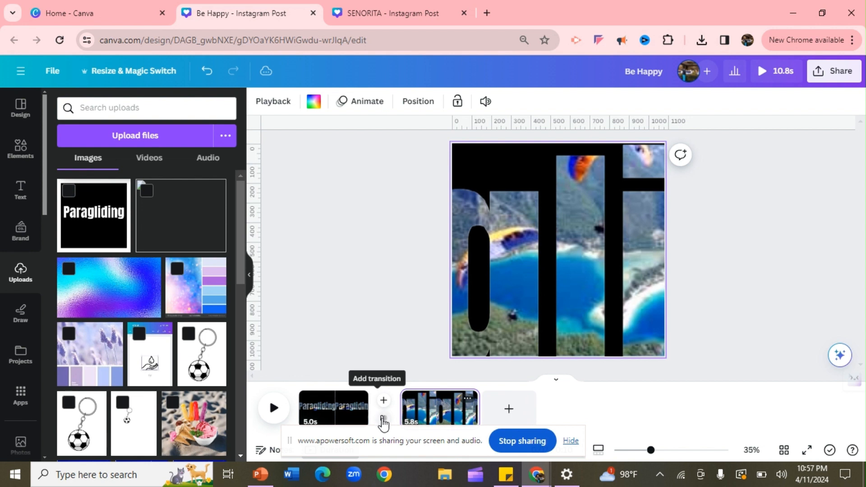
{"action": "left_click", "coordinate": [383, 420]}
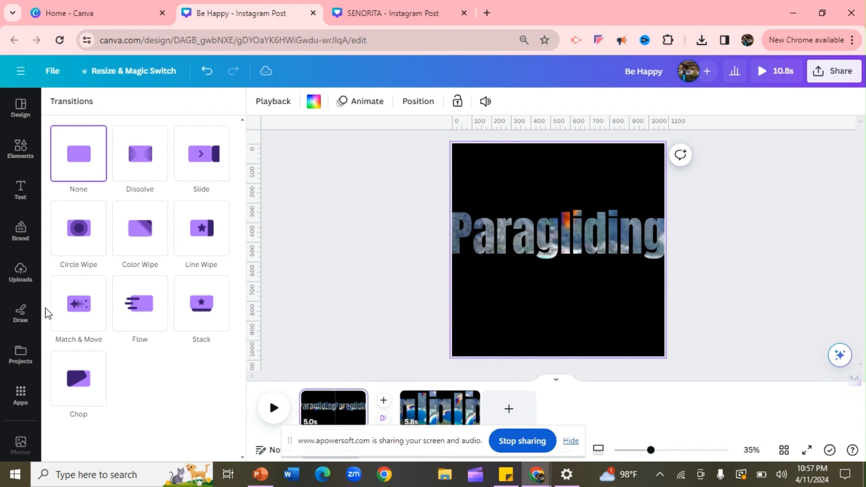
{"action": "left_click", "coordinate": [72, 316]}
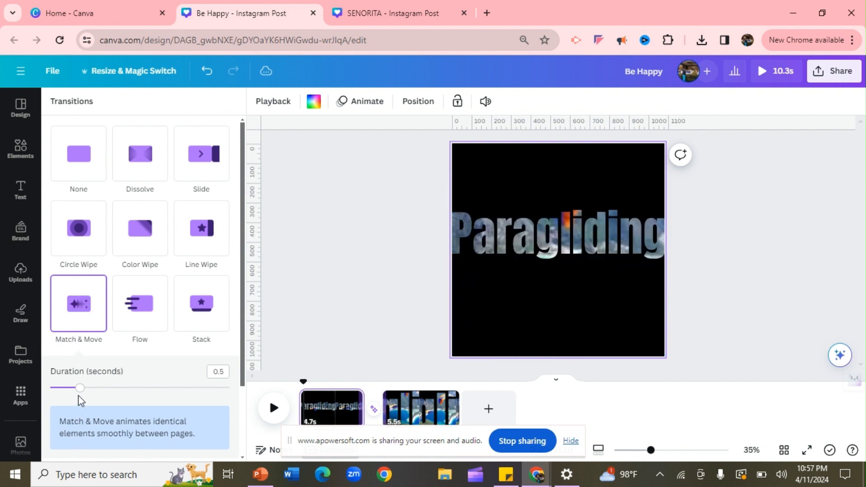
{"action": "left_click_drag", "start_coordinate": [79, 394], "coordinate": [232, 405]}
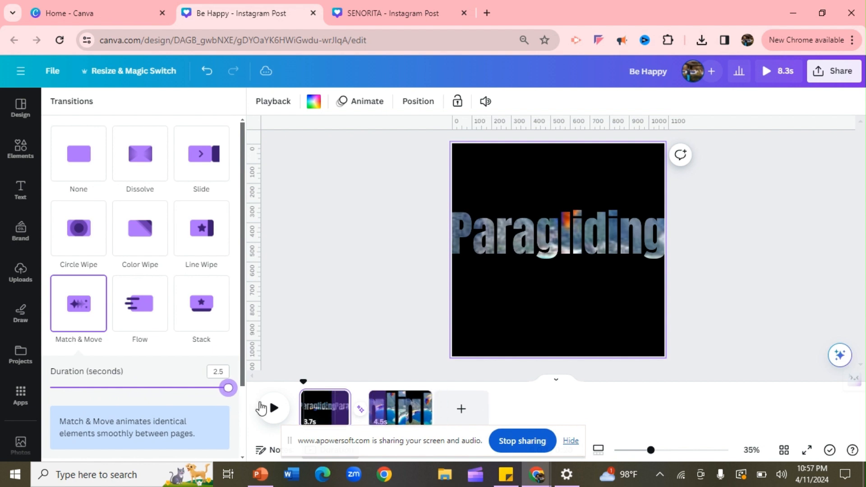
{"action": "left_click", "coordinate": [273, 411]}
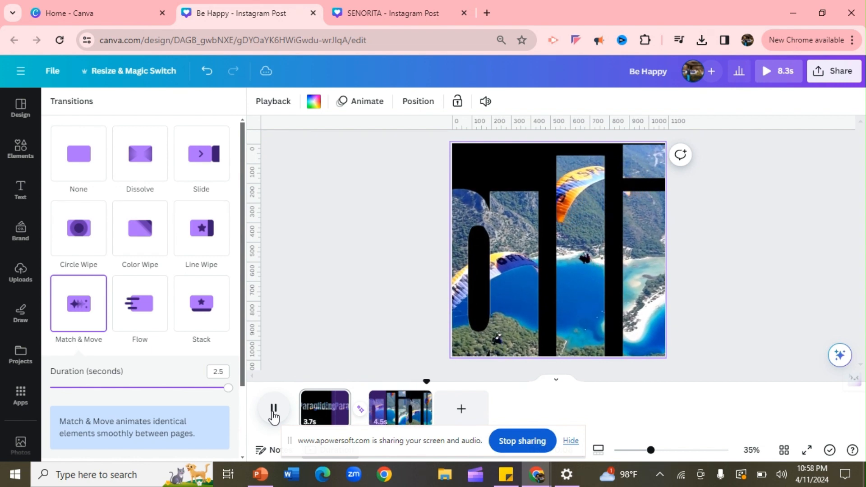
{"action": "left_click", "coordinate": [273, 410]}
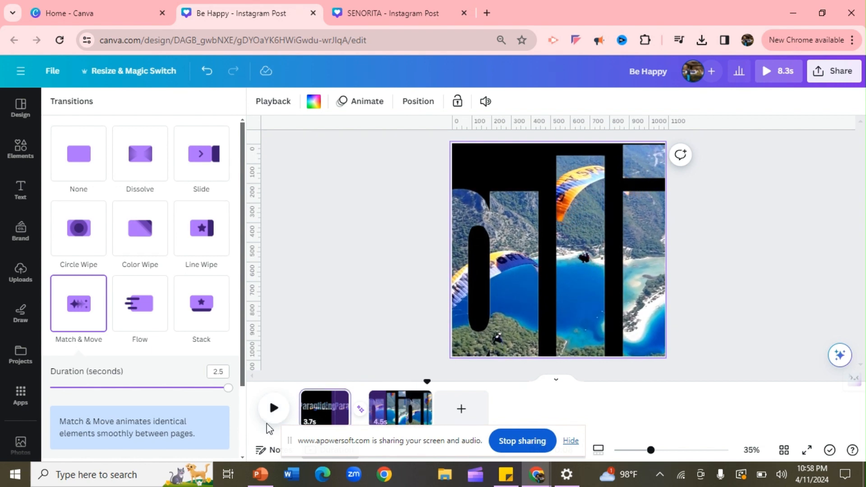